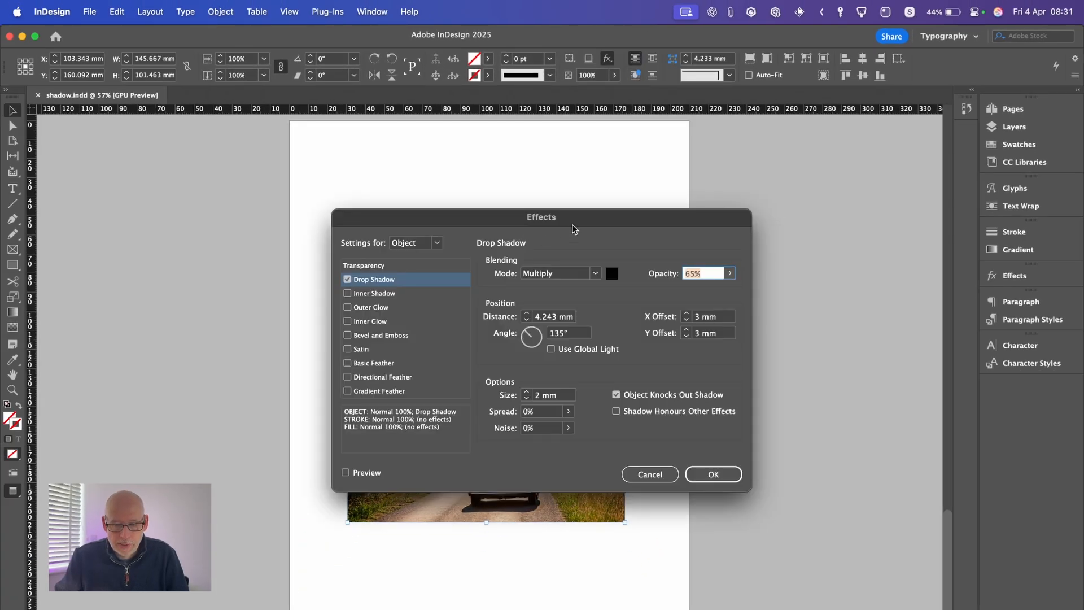
# Turn on the preview for the photo's drop shadow and set its blending mode to Normal
pyautogui.moveTo(586, 219); pyautogui.dragTo(326, 131)
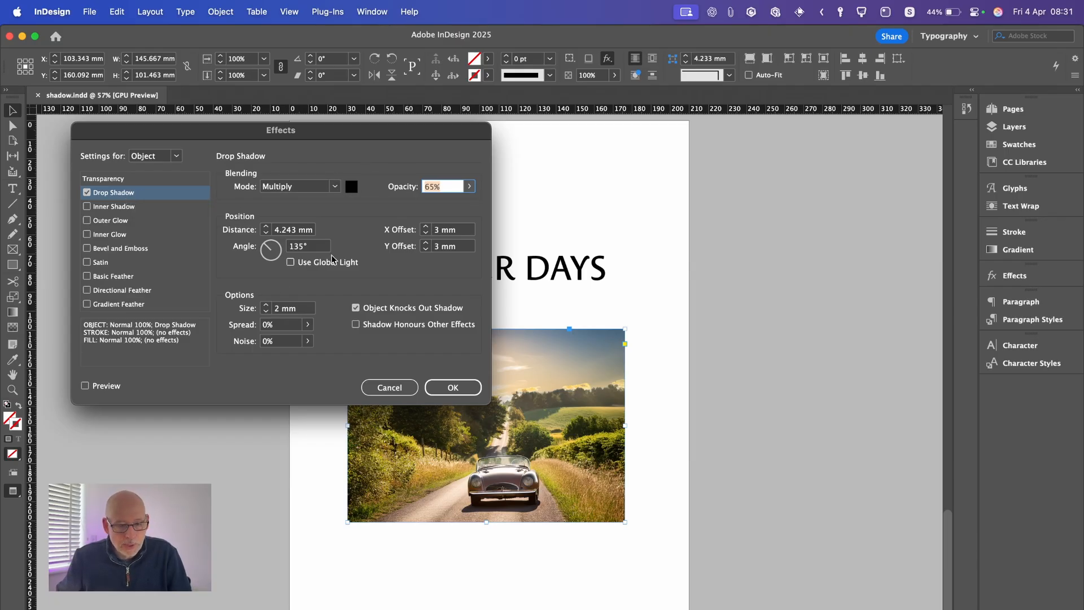
pyautogui.click(85, 386)
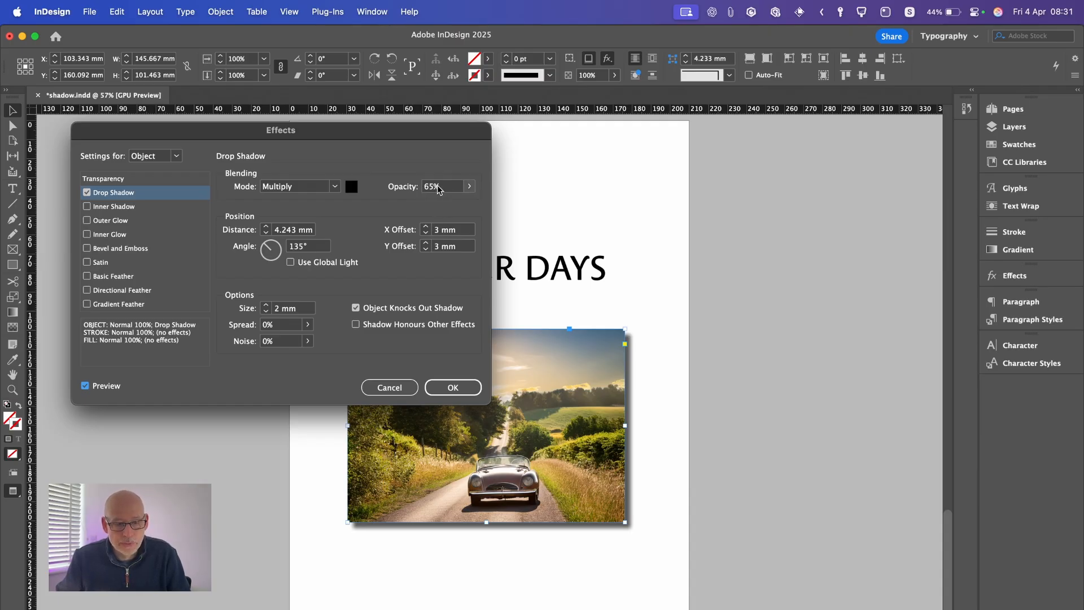
pyautogui.click(314, 187)
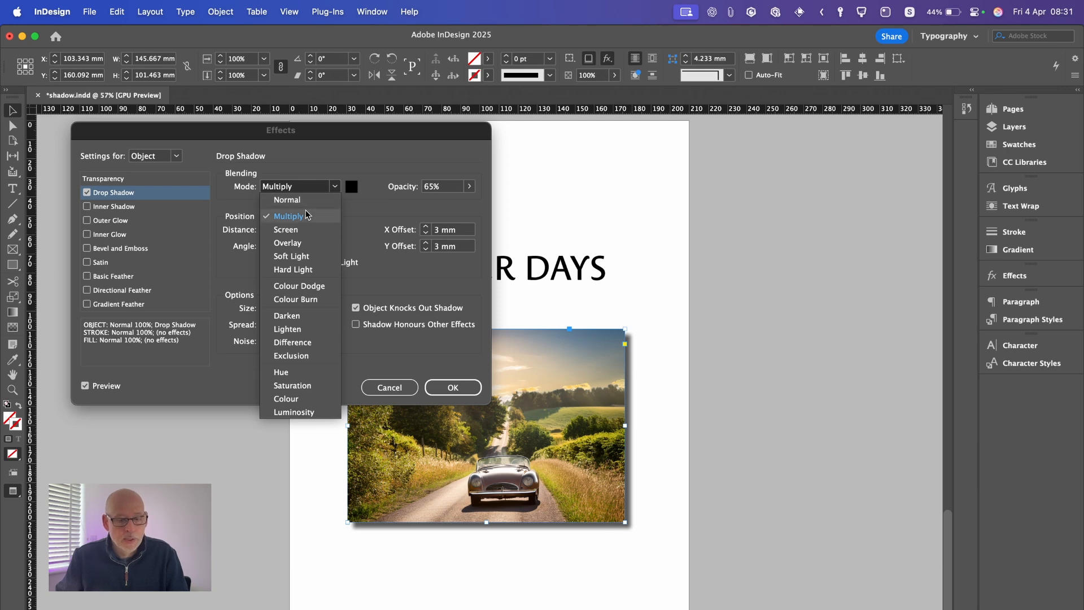
pyautogui.click(316, 200)
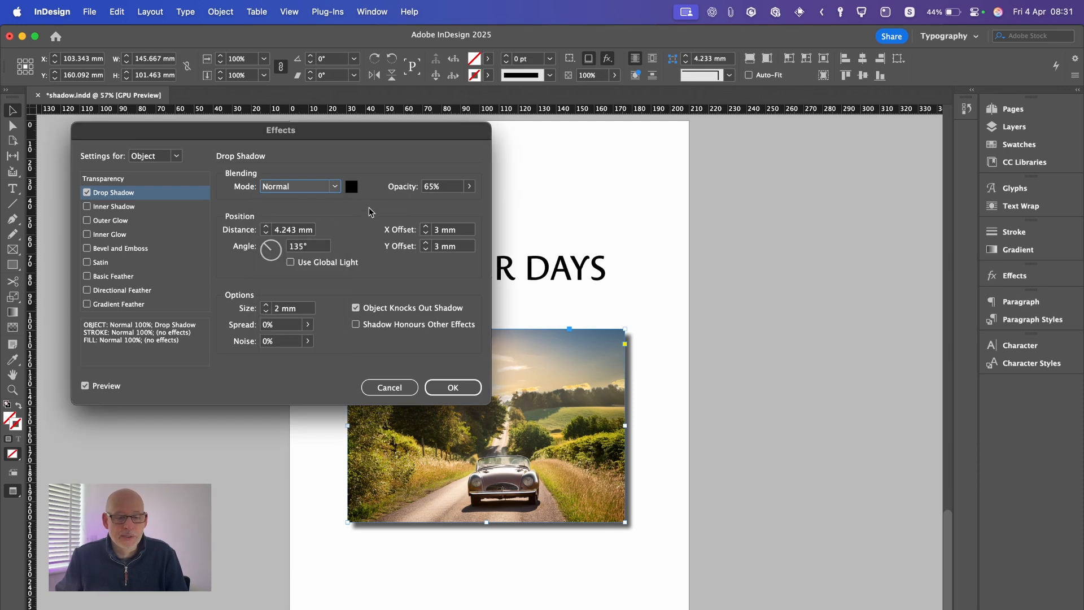
pyautogui.click(322, 188)
pyautogui.click(321, 217)
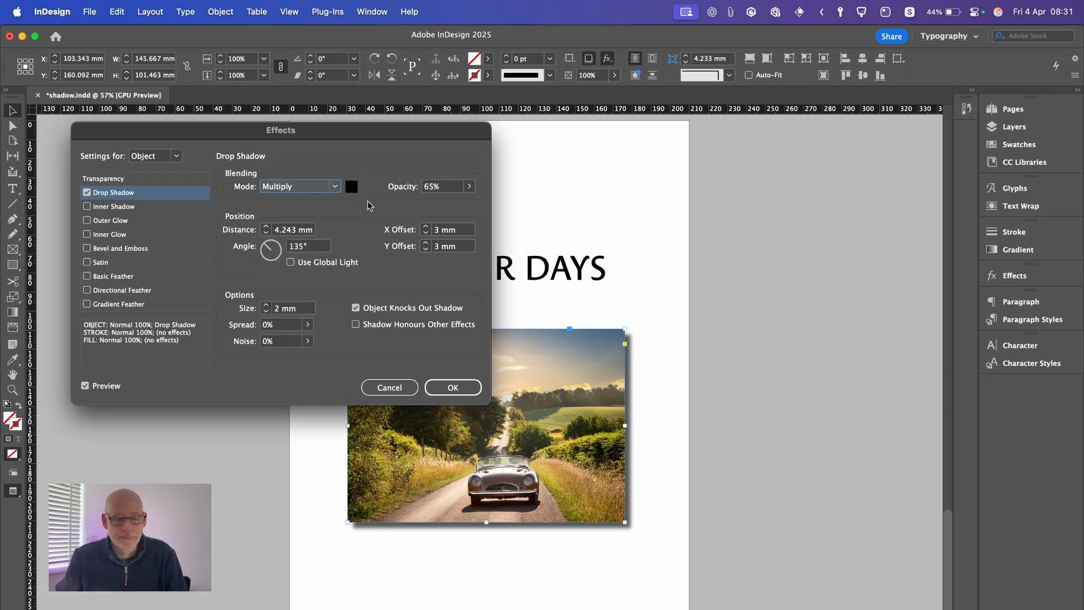
pyautogui.click(323, 185)
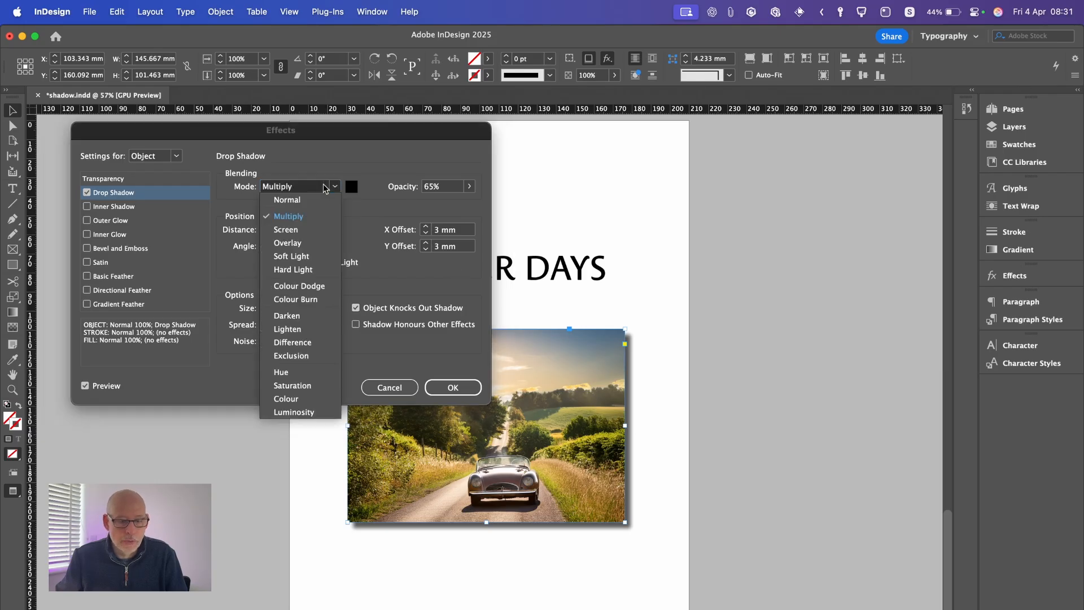
pyautogui.click(324, 198)
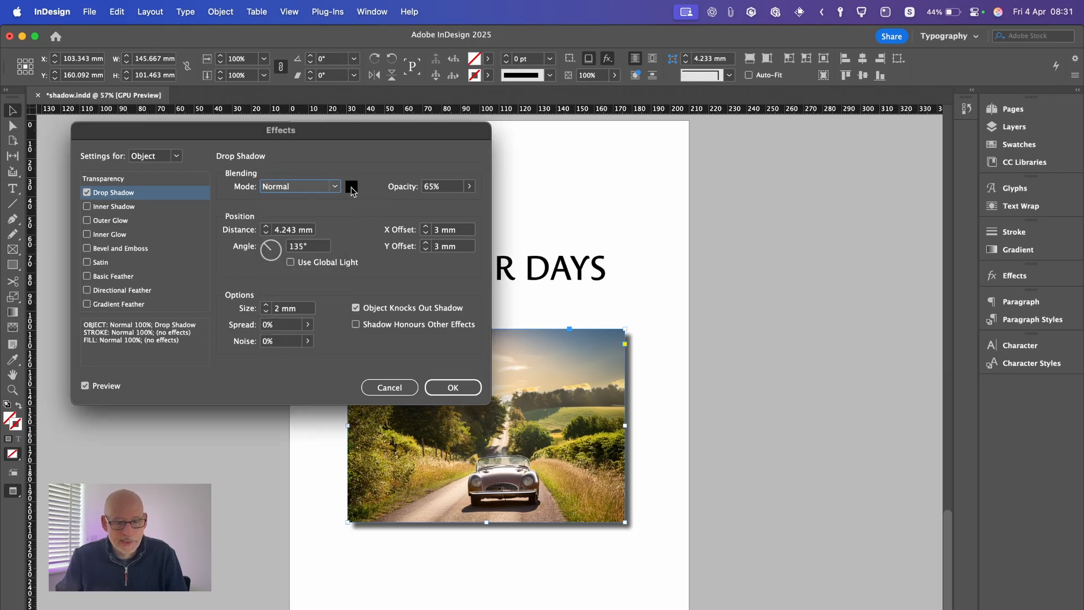
# Set the distance of the photo's drop shadow to 5 mm
pyautogui.click(266, 226)
pyautogui.click(266, 227)
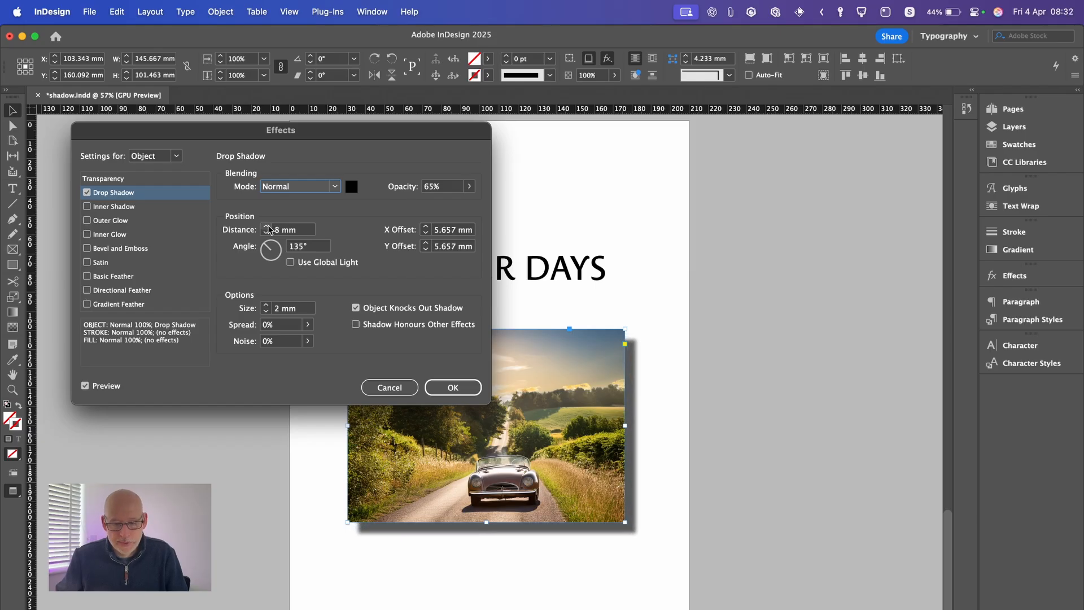
pyautogui.click(266, 233)
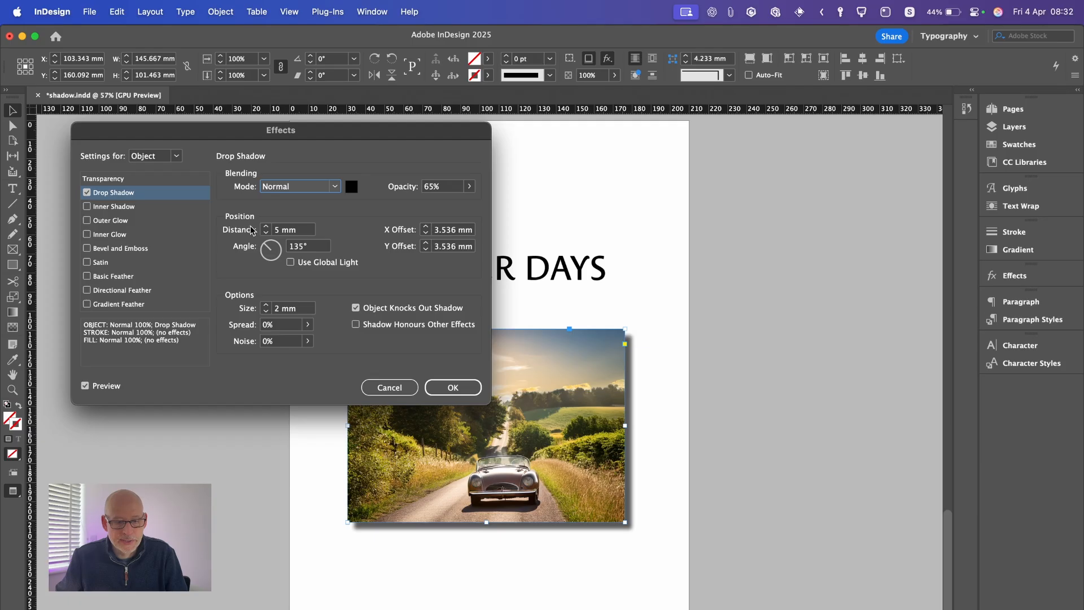
pyautogui.click(266, 226)
pyautogui.click(266, 227)
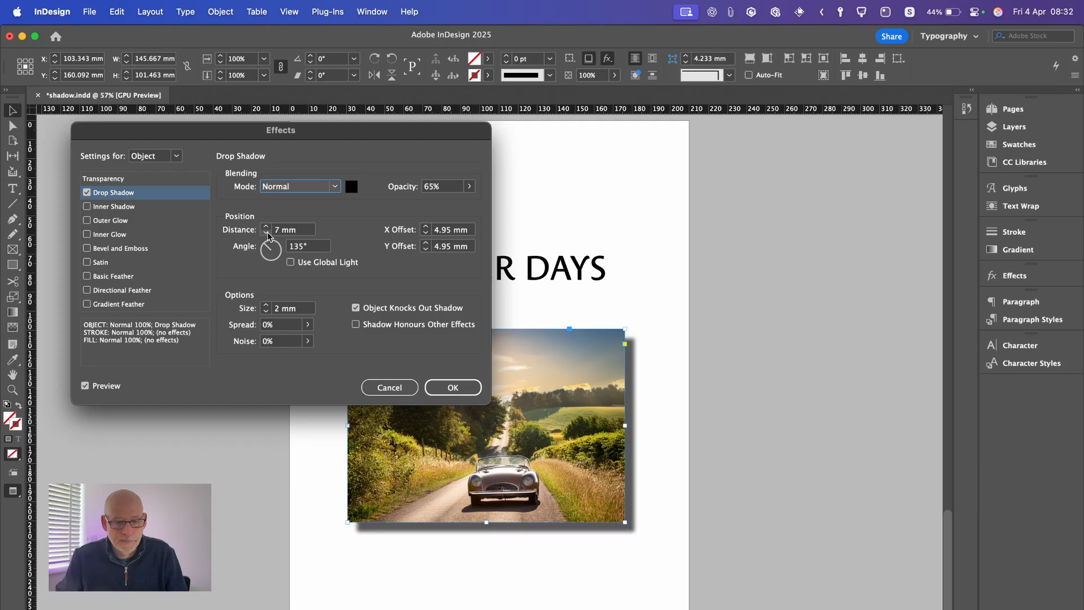
pyautogui.click(267, 231)
pyautogui.click(267, 232)
# Rotate the light angle of the photo's drop shadow to 126°
pyautogui.click(294, 251)
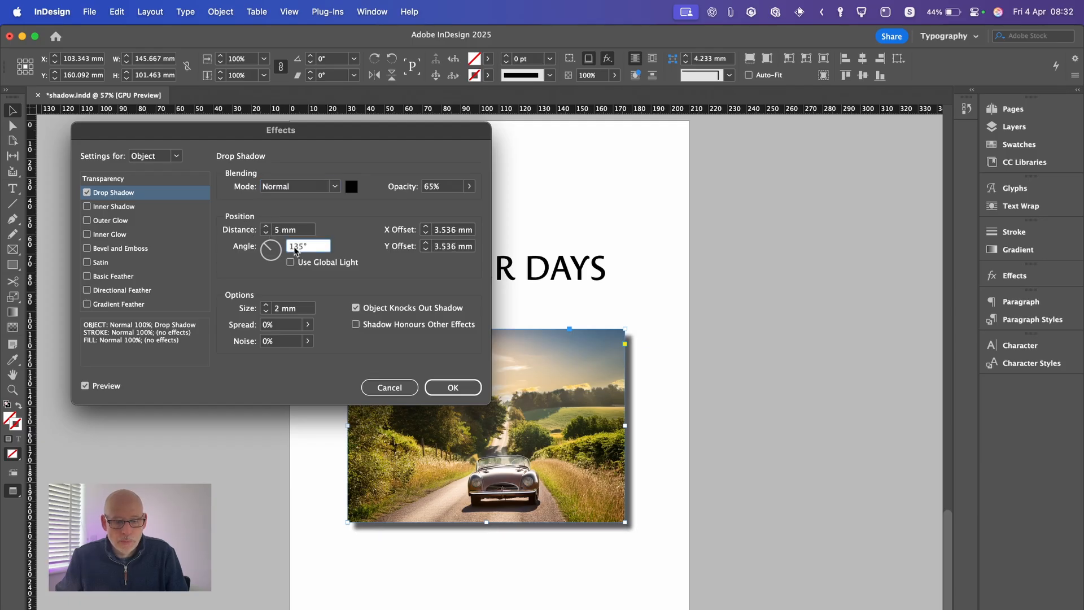
pyautogui.click(281, 253)
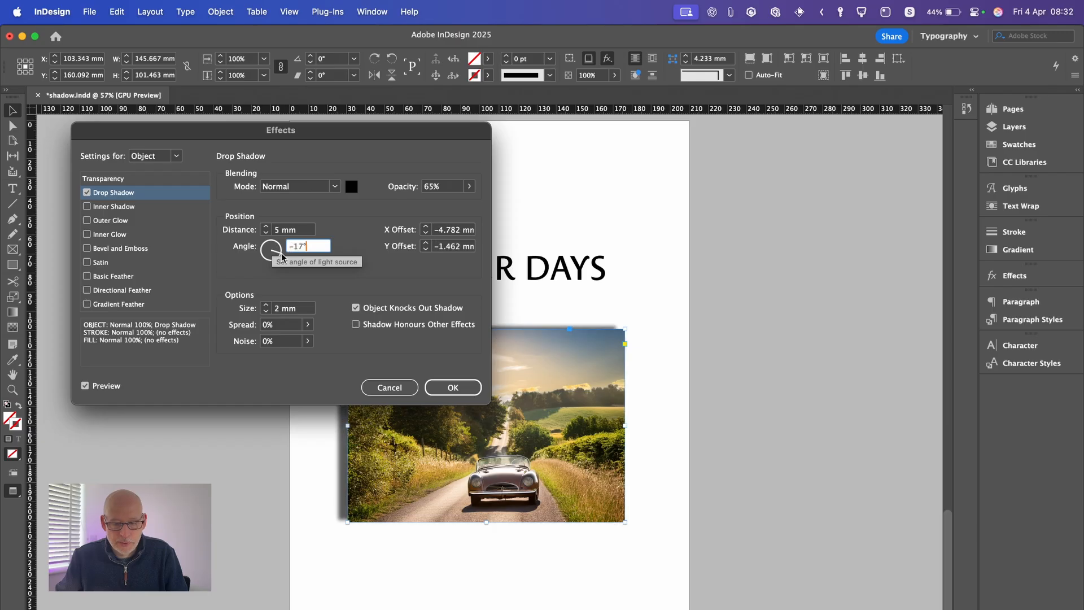
pyautogui.moveTo(282, 254); pyautogui.dragTo(268, 249)
pyautogui.doubleClick(300, 249)
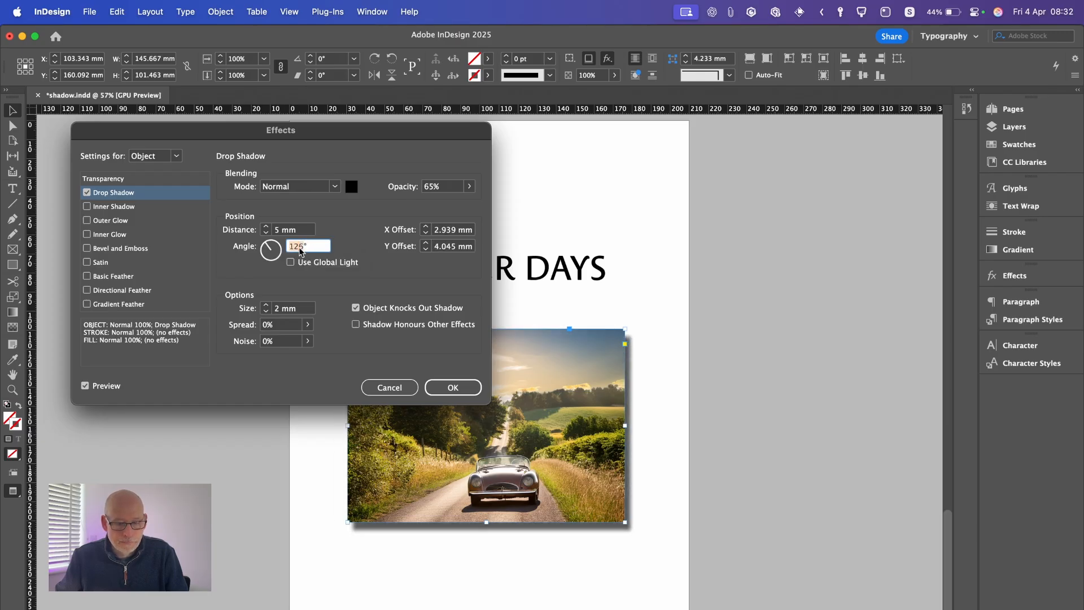
# Try a much softer drop shadow on the photo by raising its size to 11 mm
pyautogui.click(266, 305)
pyautogui.click(265, 305)
pyautogui.click(265, 305)
pyautogui.click(265, 305)
pyautogui.click(265, 305)
pyautogui.click(265, 305)
pyautogui.click(265, 305)
pyautogui.click(265, 305)
pyautogui.click(265, 305)
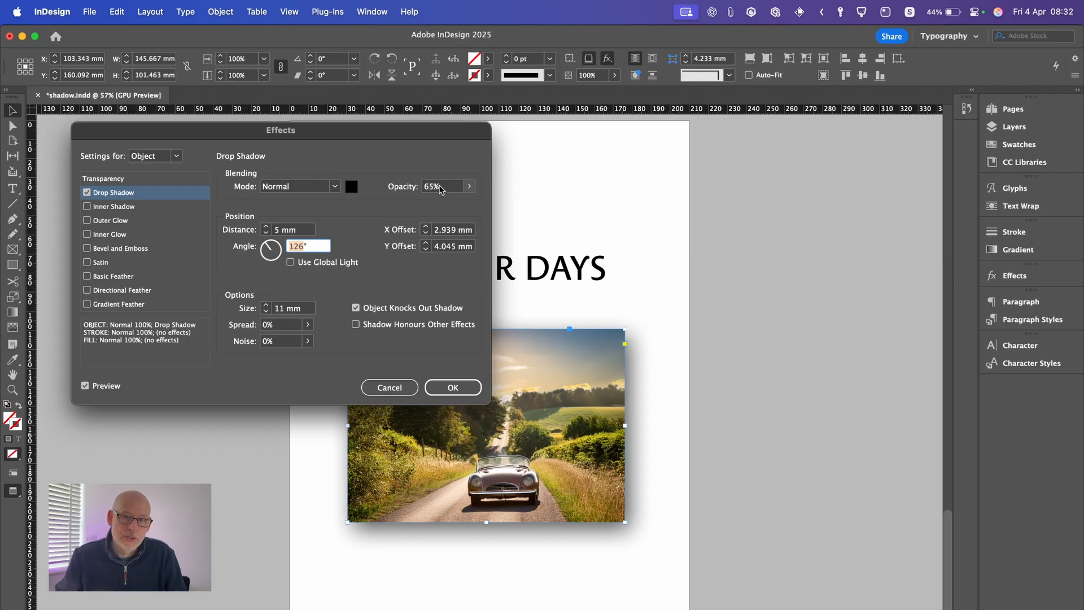
# Set the photo shadow's opacity to 56% and its size to 5 mm, apply the effect and deselect the photo
pyautogui.click(469, 187)
pyautogui.moveTo(445, 204)
pyautogui.mouseDown()
pyautogui.moveTo(430, 205)
pyautogui.moveTo(439, 205)
pyautogui.mouseUp()
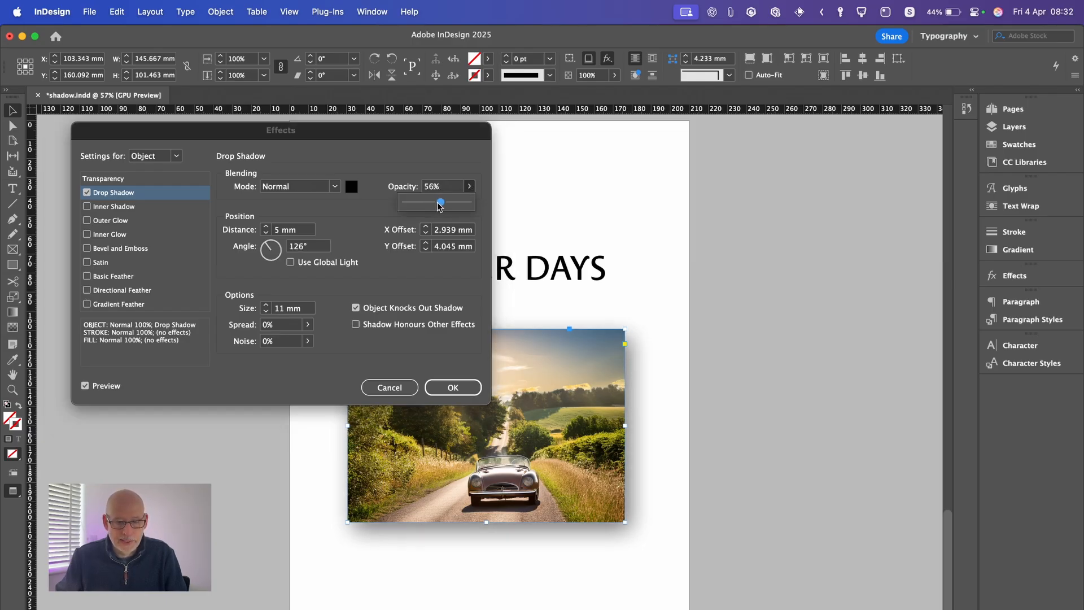
pyautogui.click(265, 311)
pyautogui.click(266, 311)
pyautogui.click(266, 312)
pyautogui.click(265, 312)
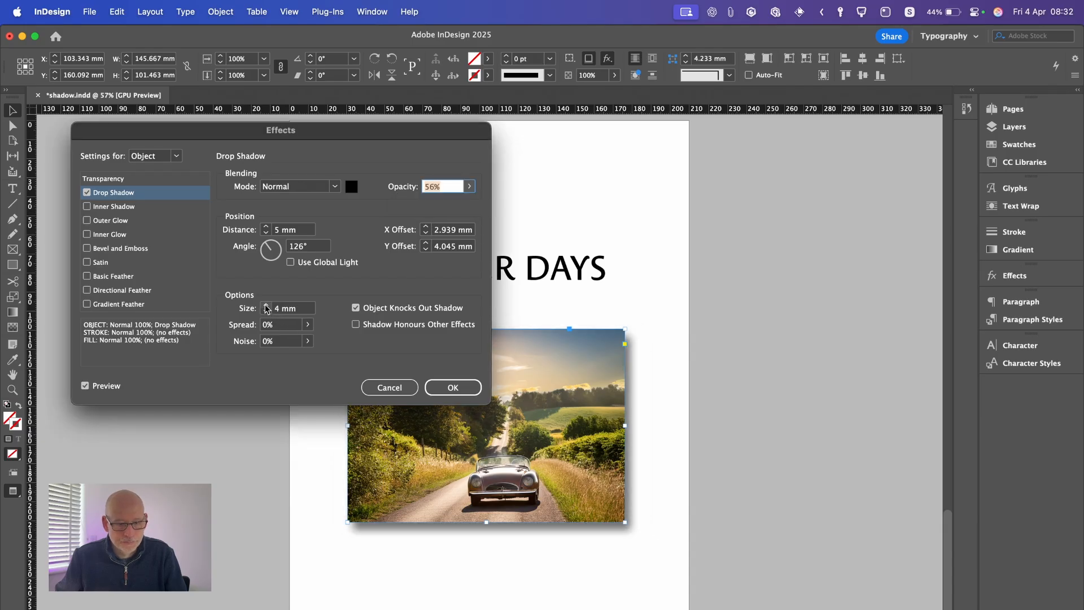
pyautogui.click(265, 305)
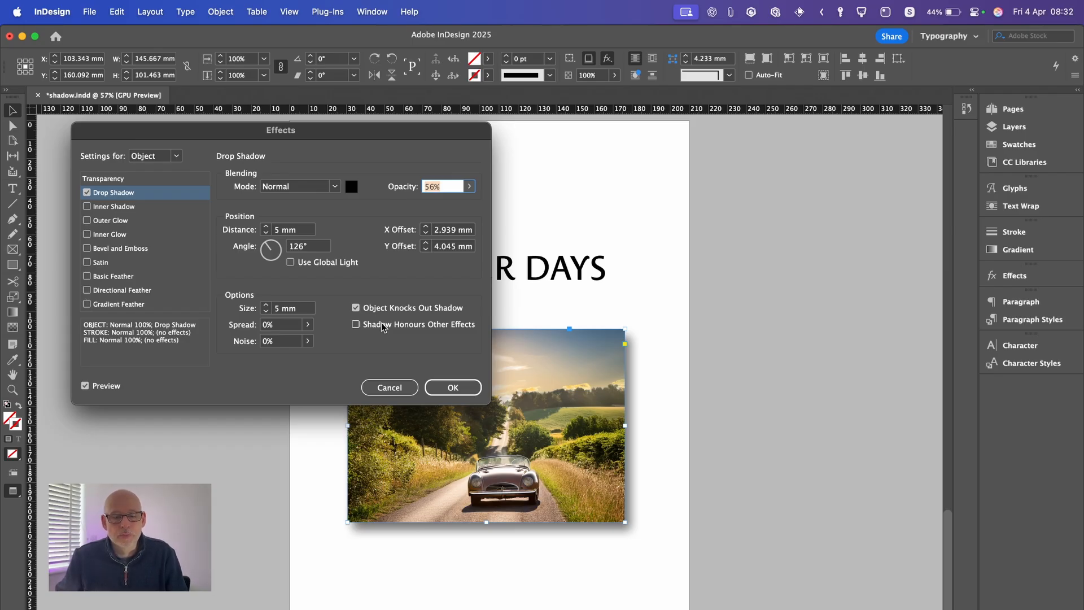
pyautogui.click(448, 388)
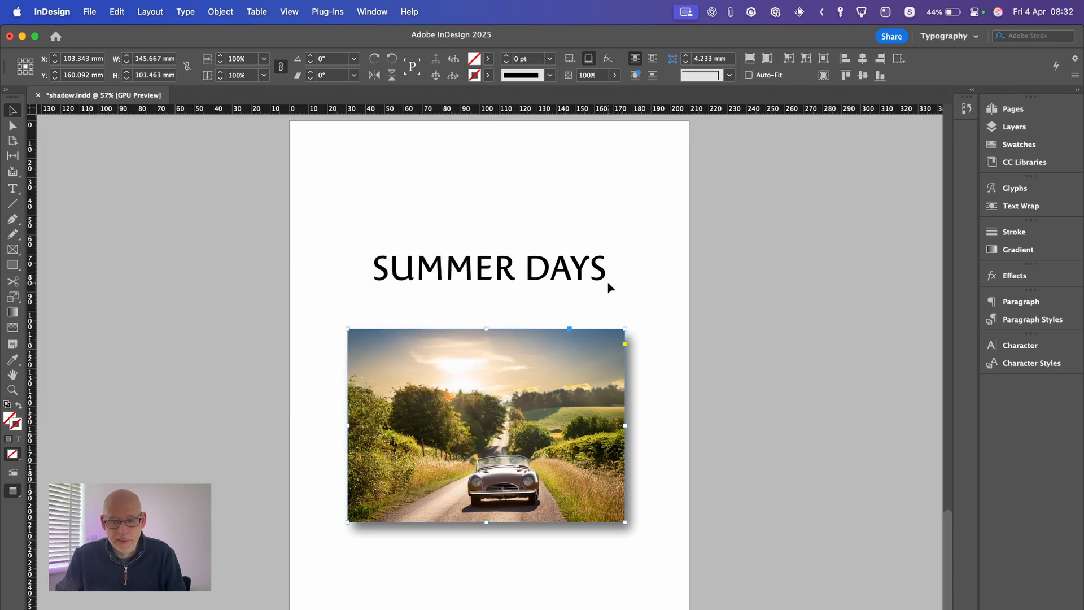
pyautogui.click(633, 291)
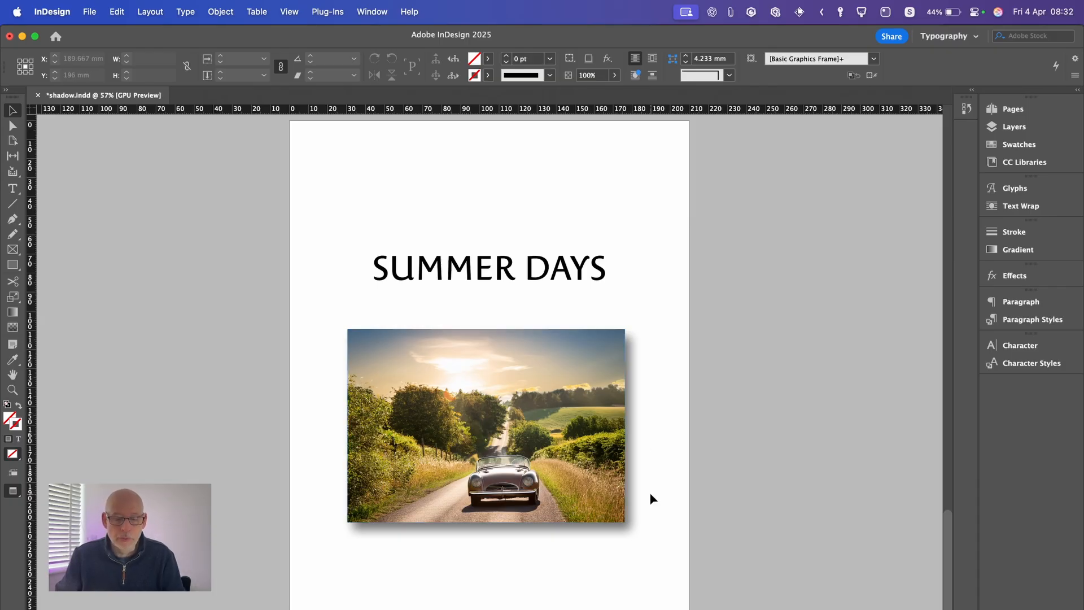
# Move the SUMMER DAYS title onto the sky of the photo, centred horizontally on it, and colour its text with the [Paper] swatch
pyautogui.click(546, 279)
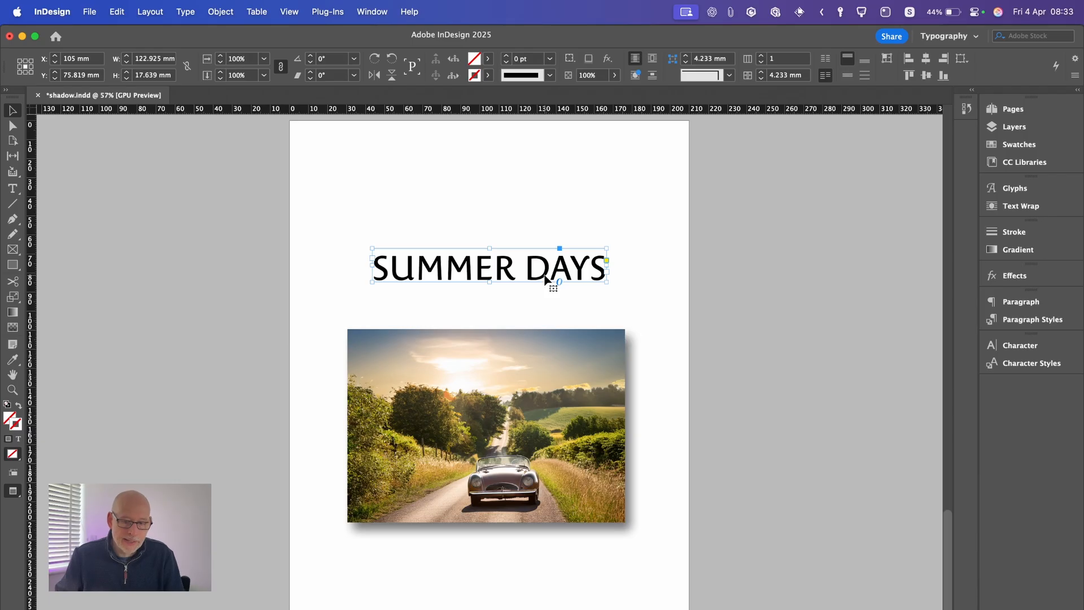
pyautogui.moveTo(546, 279); pyautogui.dragTo(546, 369)
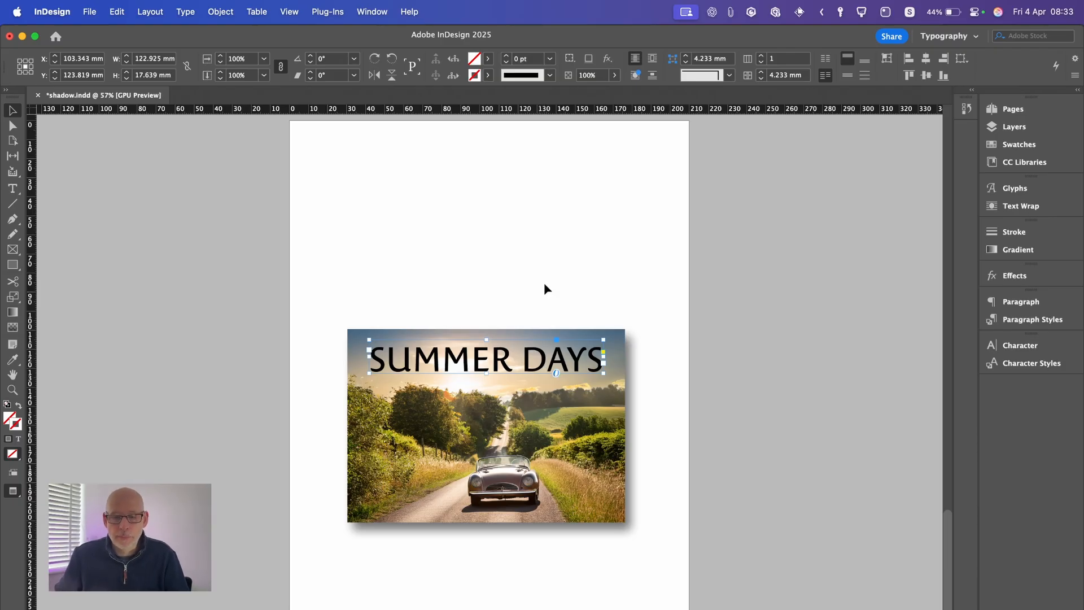
pyautogui.click(1019, 144)
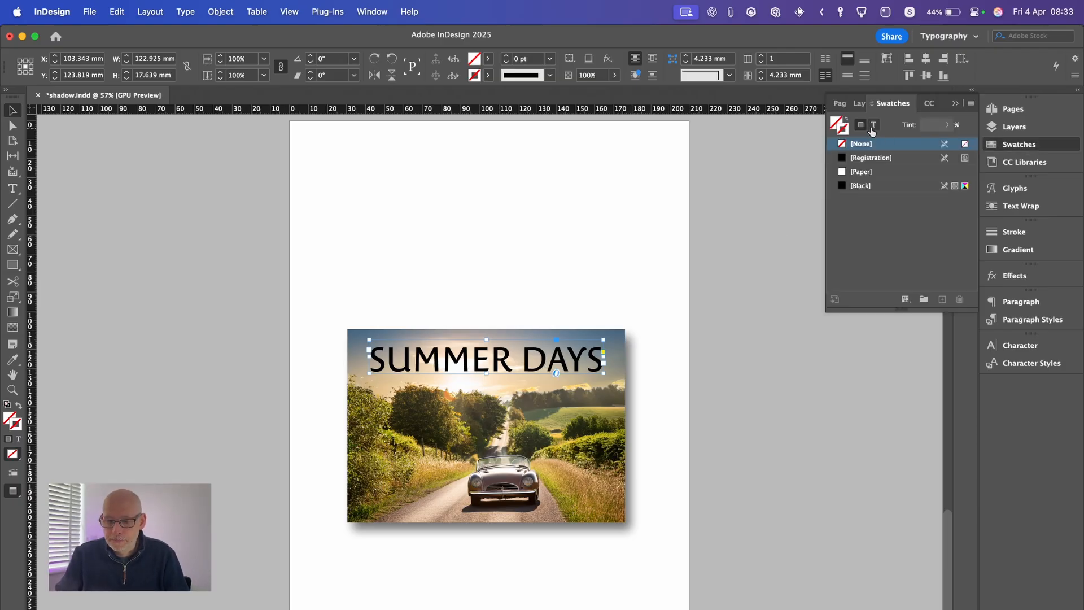
pyautogui.click(873, 126)
pyautogui.click(870, 172)
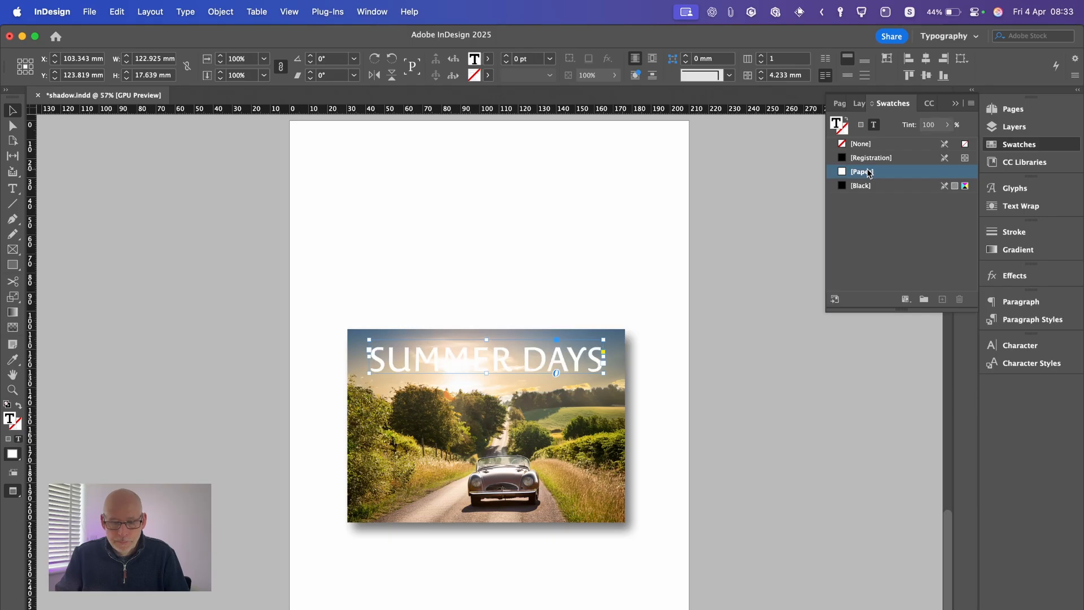
pyautogui.click(760, 302)
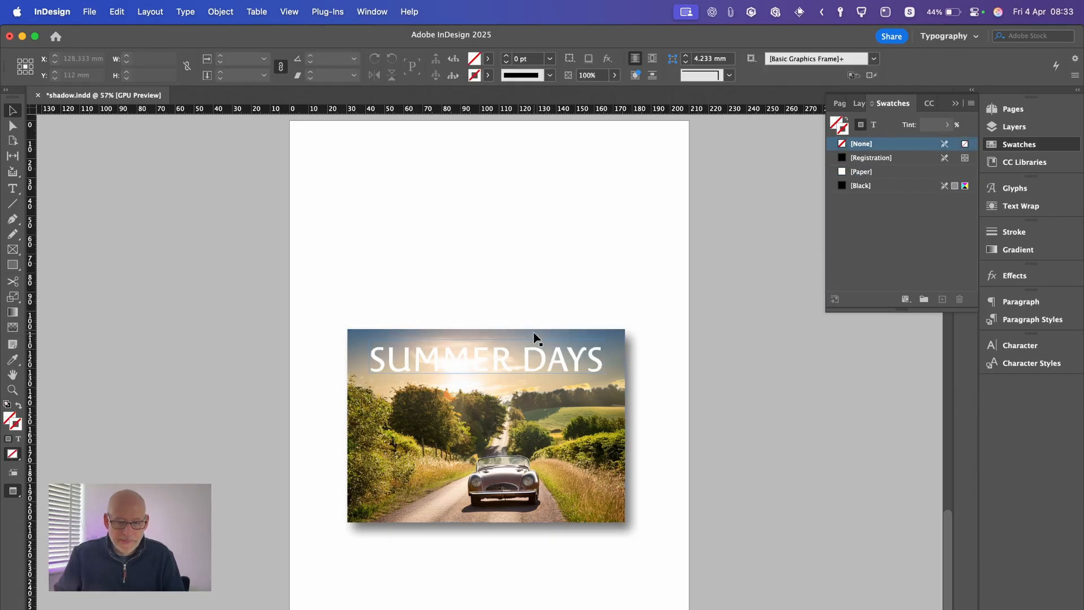
# Add a drop shadow to the SUMMER DAYS title and set the shadow's opacity to 43%
pyautogui.click(494, 359)
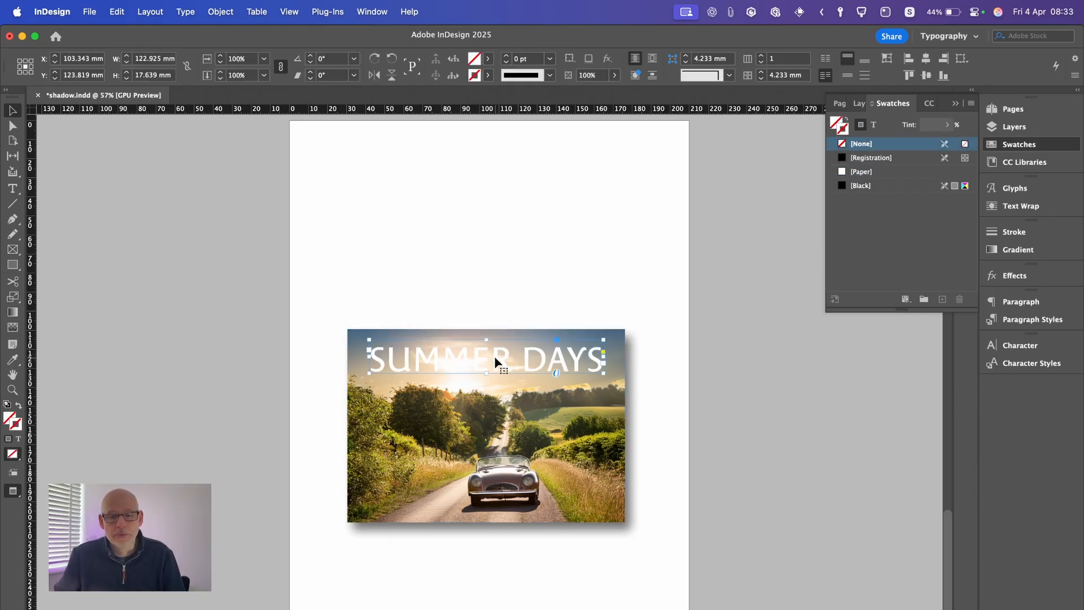
pyautogui.click(609, 59)
pyautogui.click(630, 90)
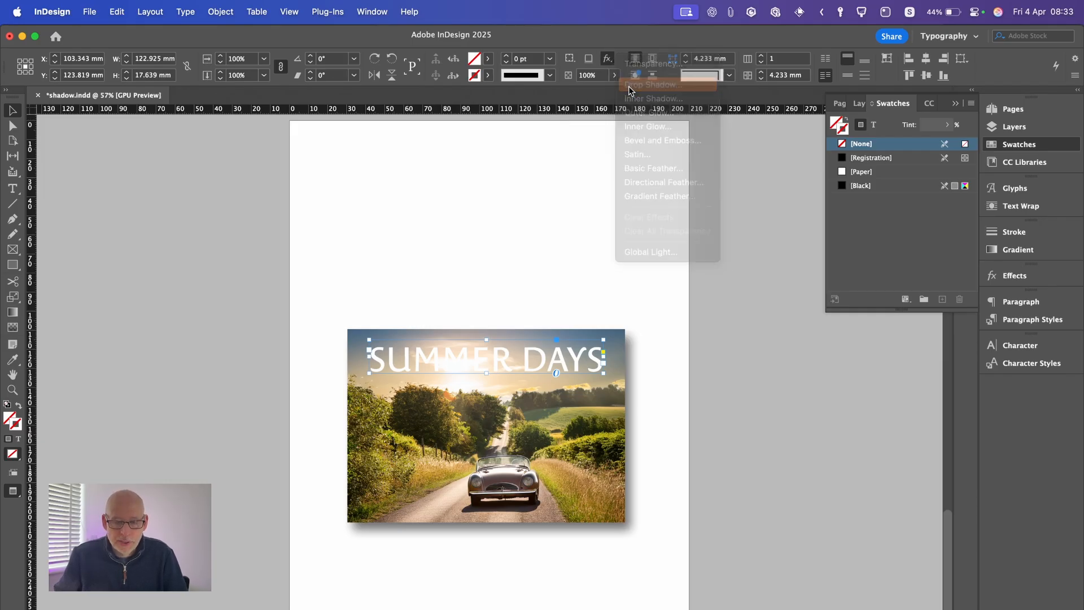
pyautogui.moveTo(377, 134); pyautogui.dragTo(261, 143)
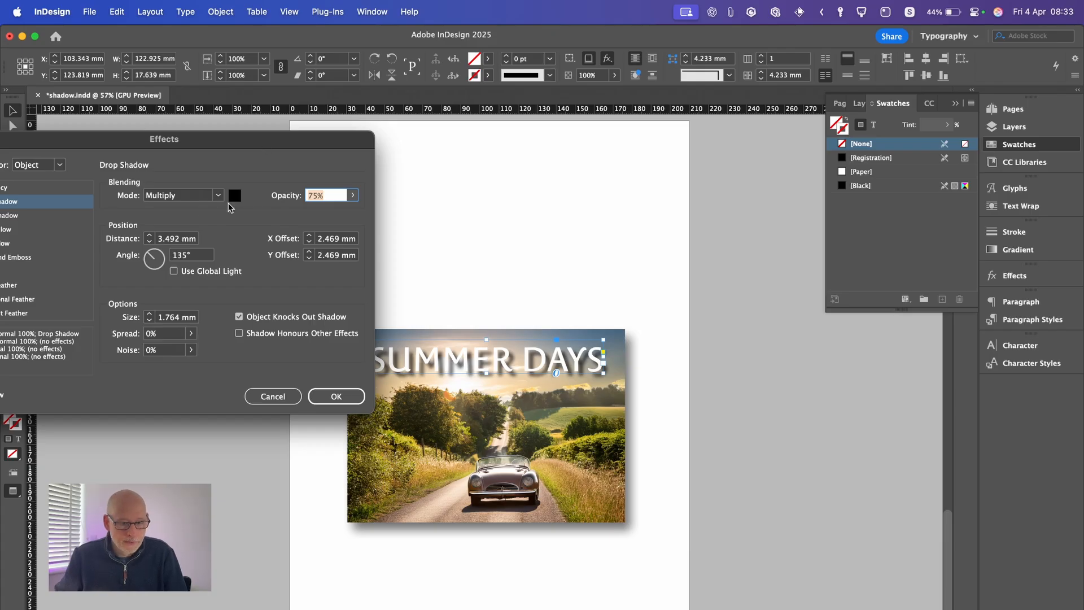
pyautogui.click(352, 195)
pyautogui.moveTo(338, 210); pyautogui.dragTo(316, 212)
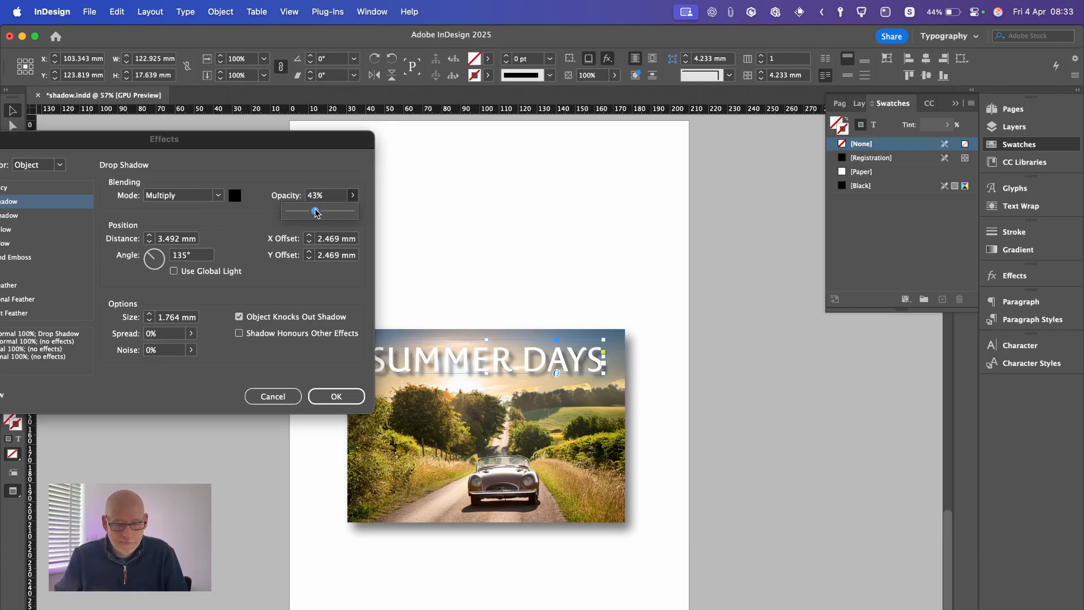
# Set the title shadow's distance to 2 mm and size to 1 mm, apply the effect and deselect the title
pyautogui.click(149, 242)
pyautogui.click(149, 241)
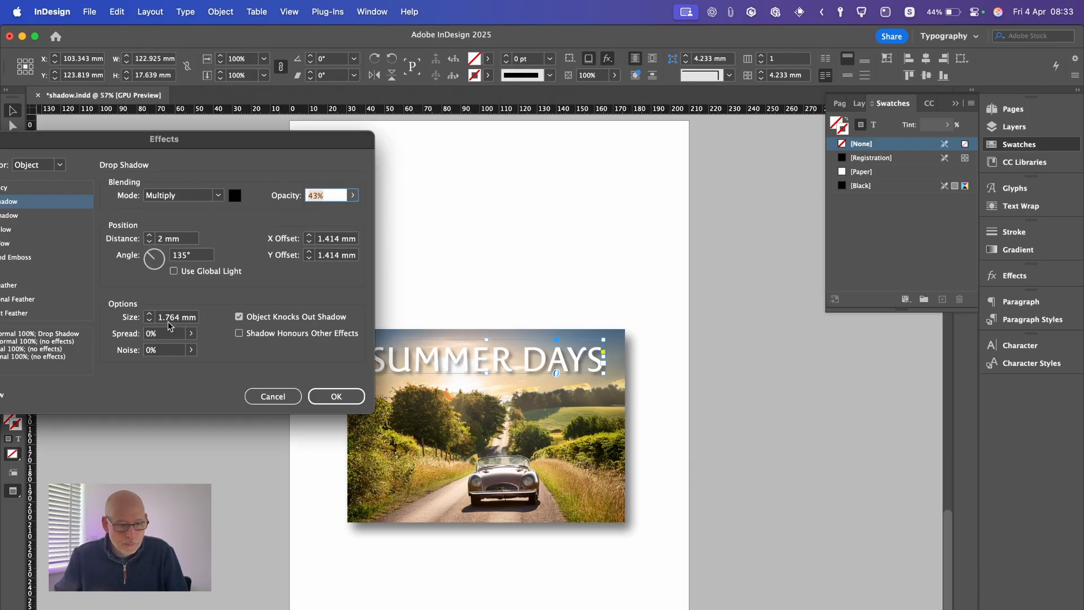
pyautogui.click(149, 320)
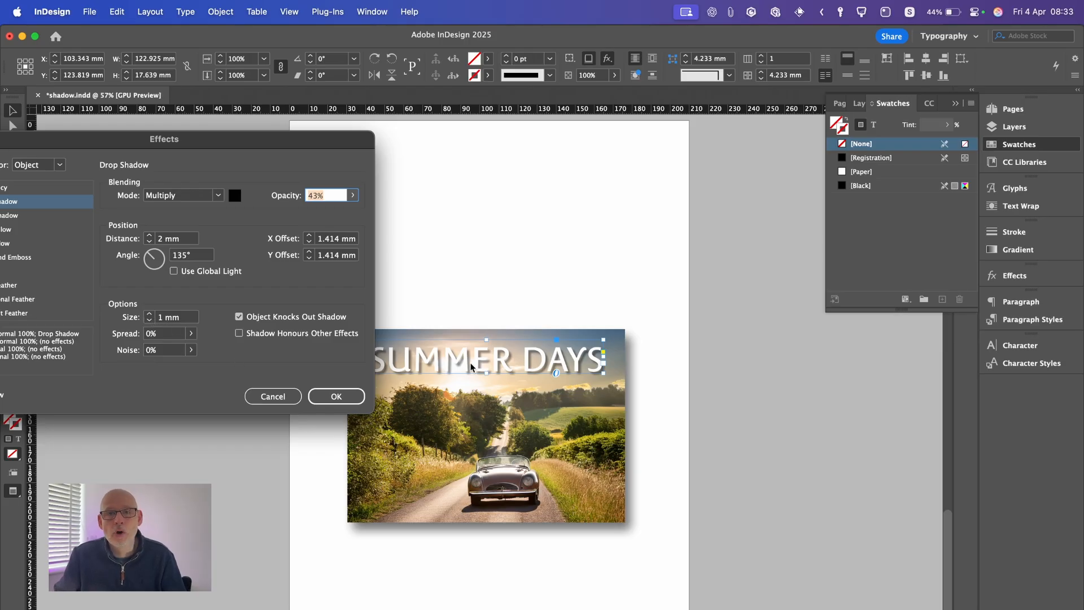
pyautogui.click(337, 396)
pyautogui.click(529, 273)
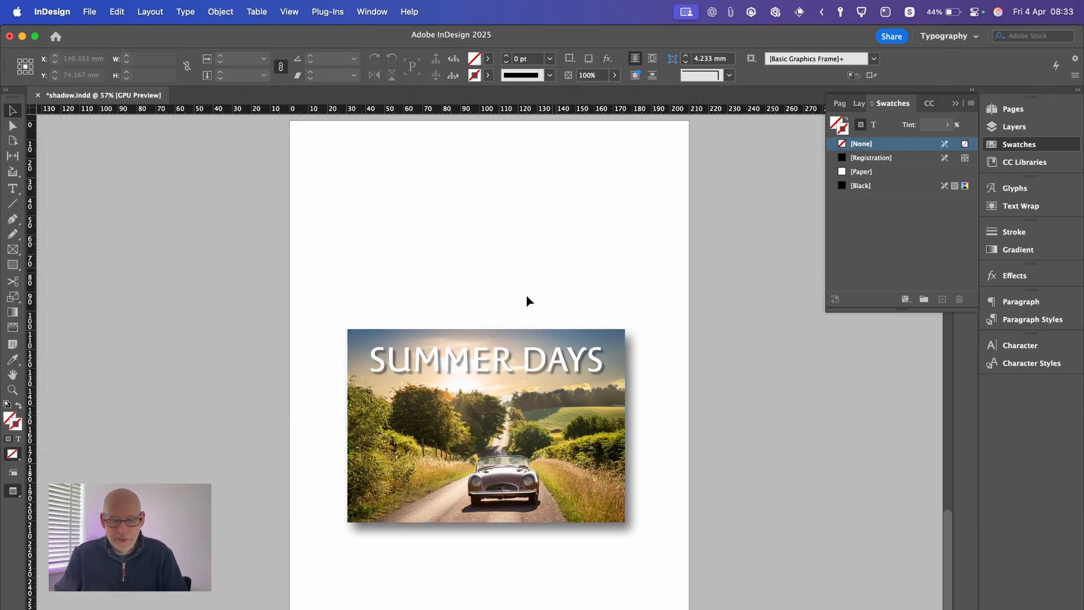